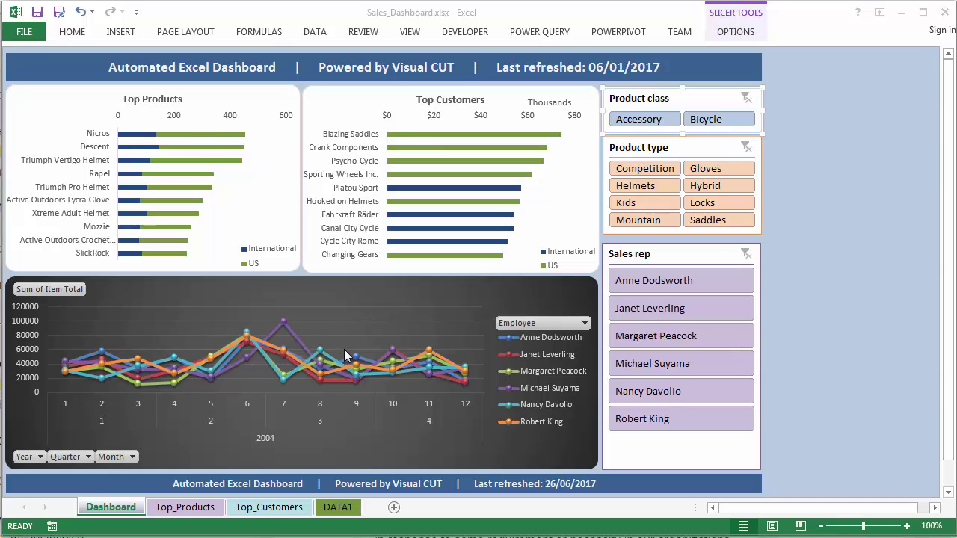
Step: Filter the dashboard to the second and fourth listed sales reps and the Bicycle product class
left_click(667, 312)
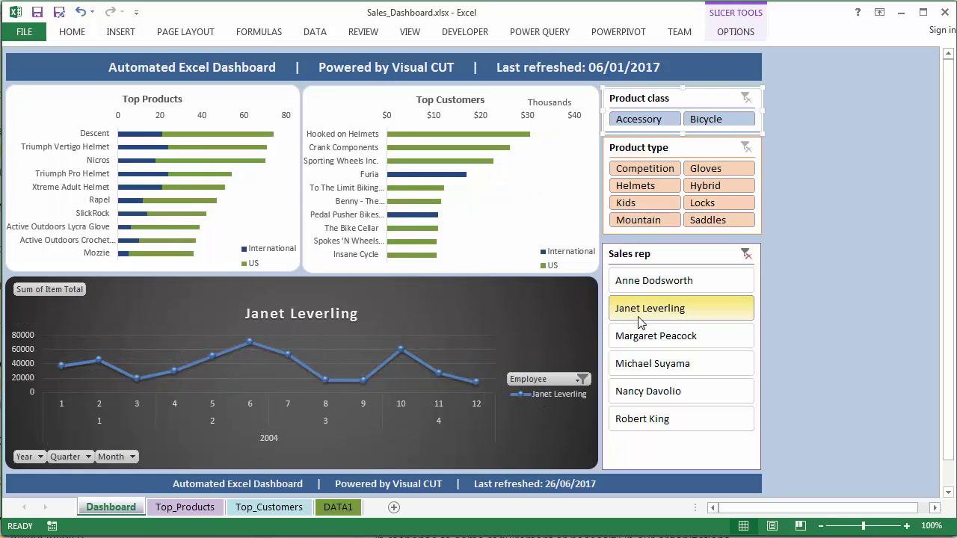
left_click(641, 371, "ctrl")
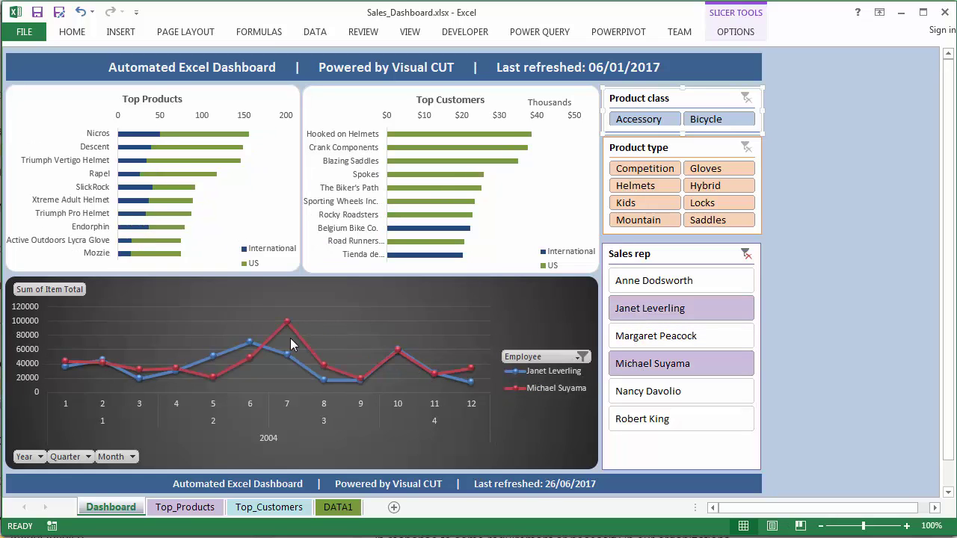
left_click(722, 122)
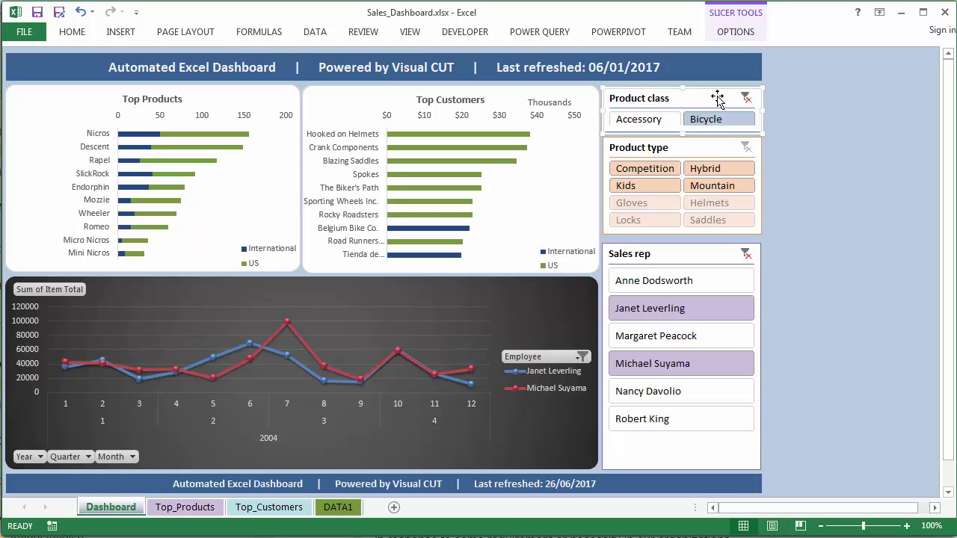
Step: Review the Product class slicer's report connections and close them without changes
left_click(737, 33)
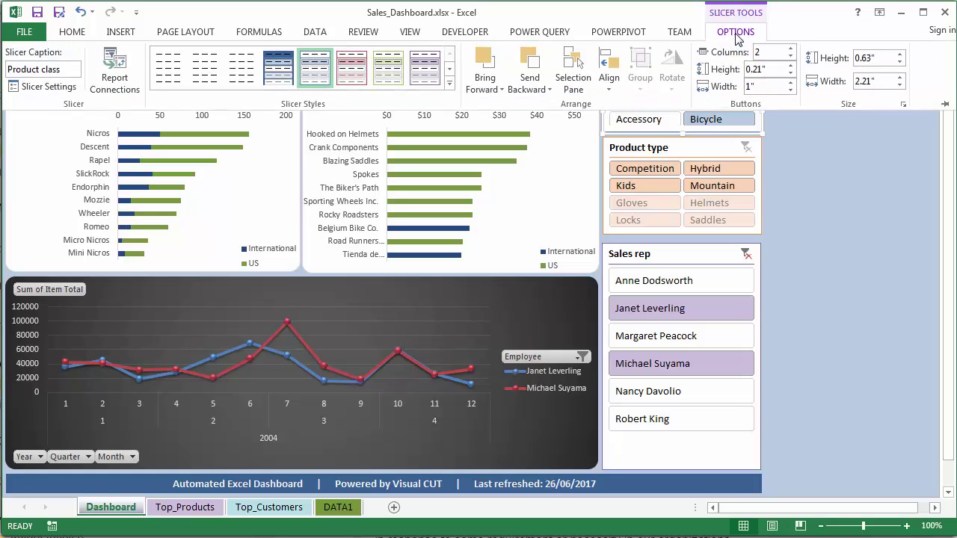
left_click(112, 68)
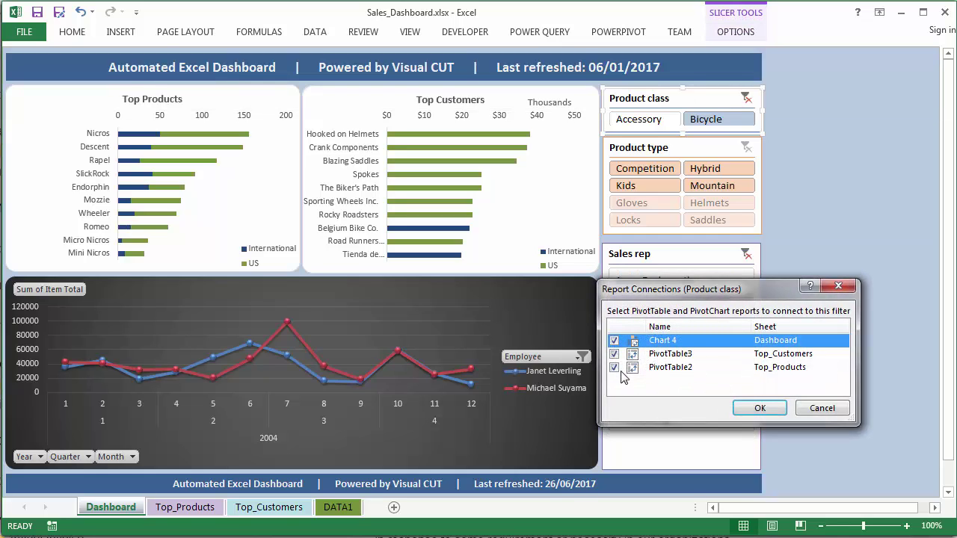
left_click(785, 409)
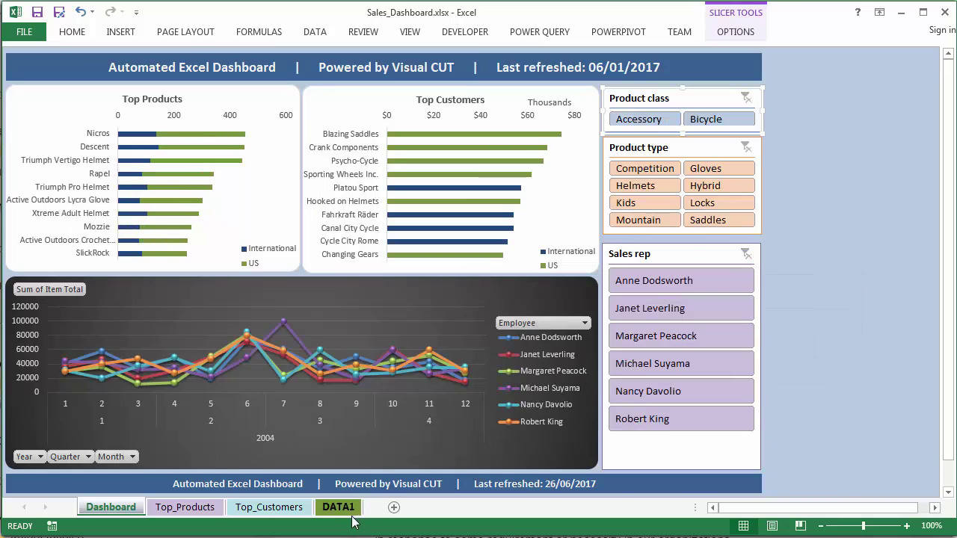
Step: Load DATA1.rpt refreshed with current database data and show its Export/Email settings
left_click(346, 515)
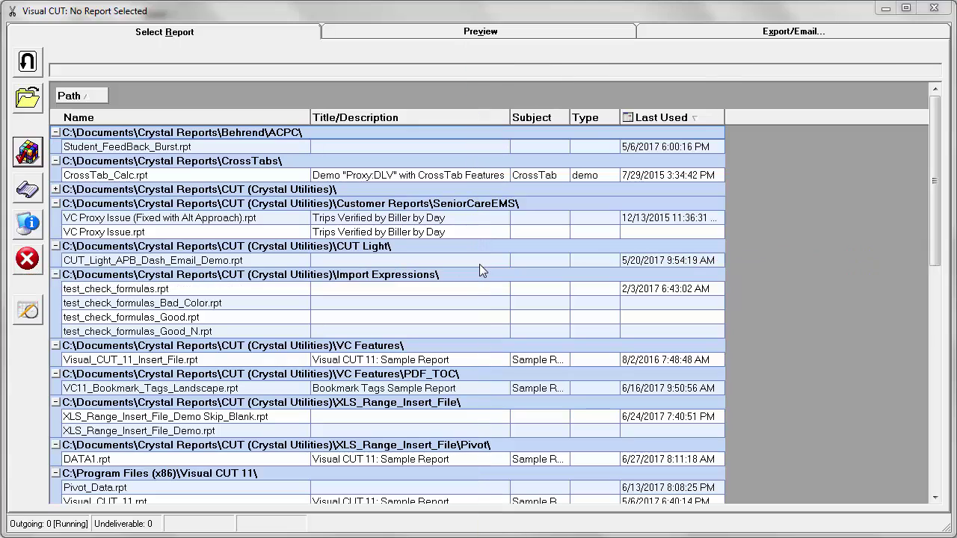
double_click(95, 462)
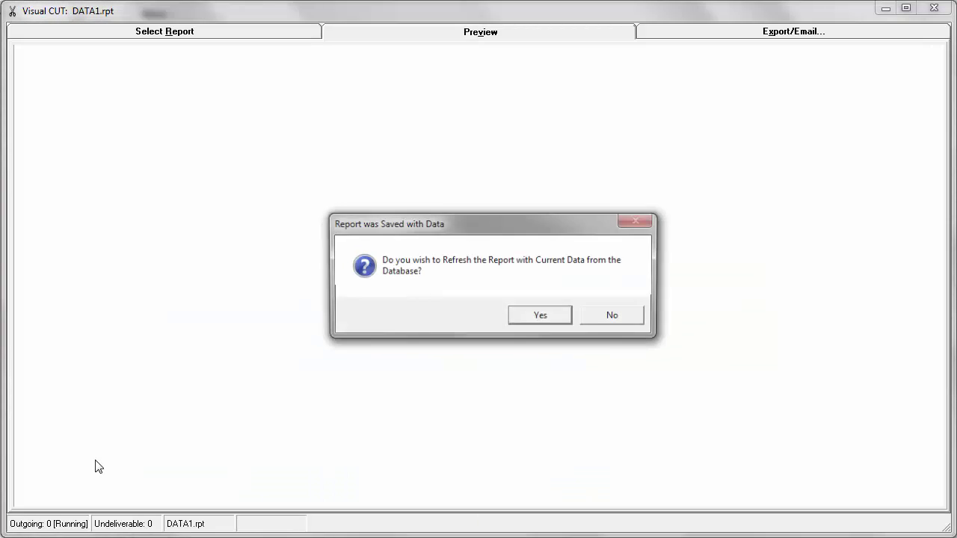
left_click(529, 318)
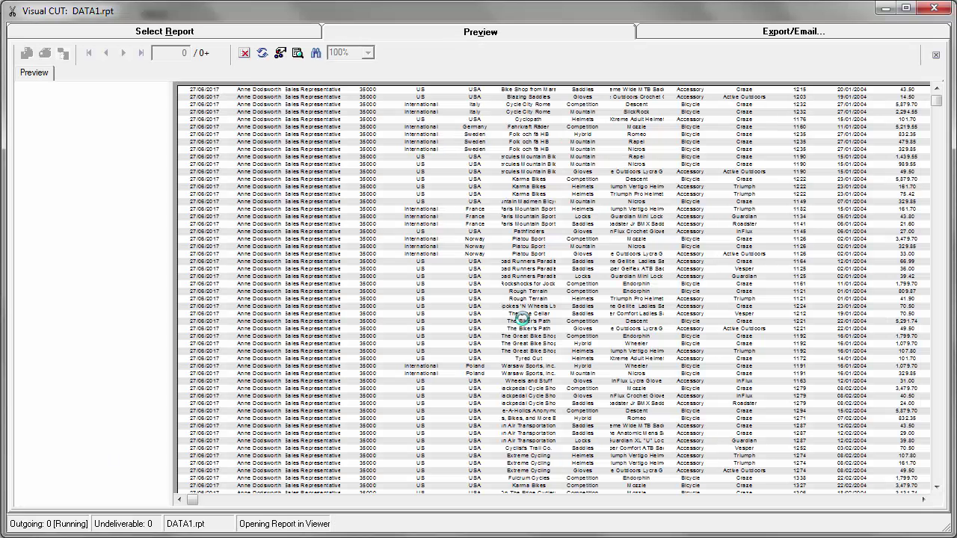
left_click(723, 35)
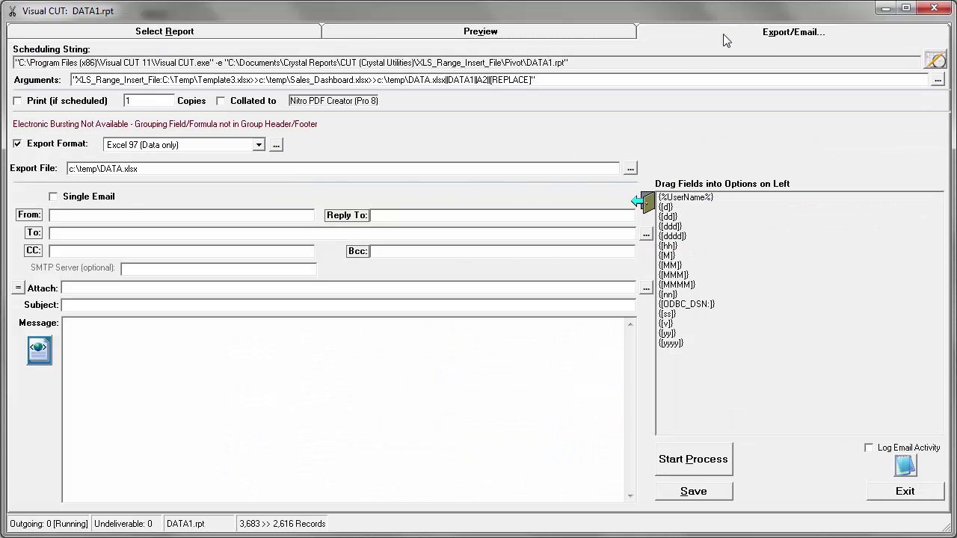
double_click(154, 171)
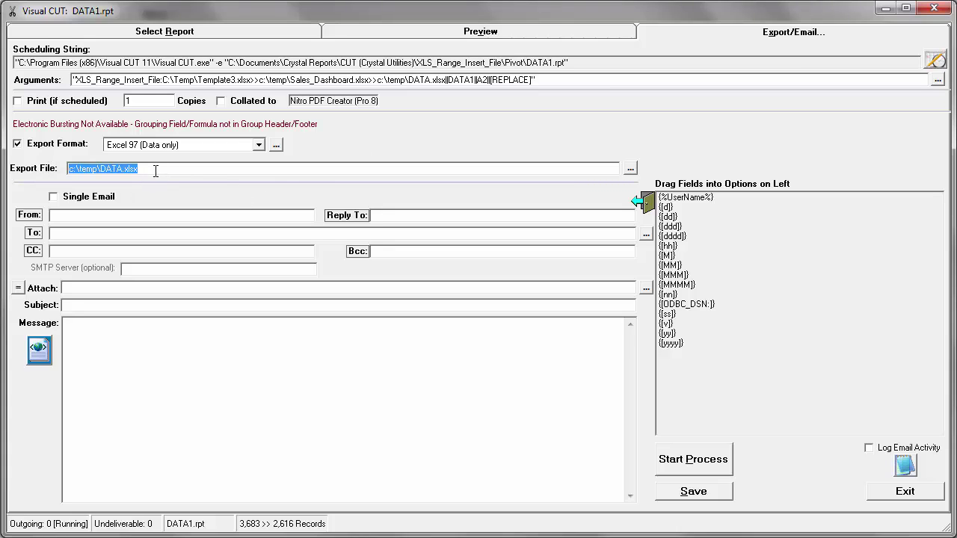
double_click(244, 77)
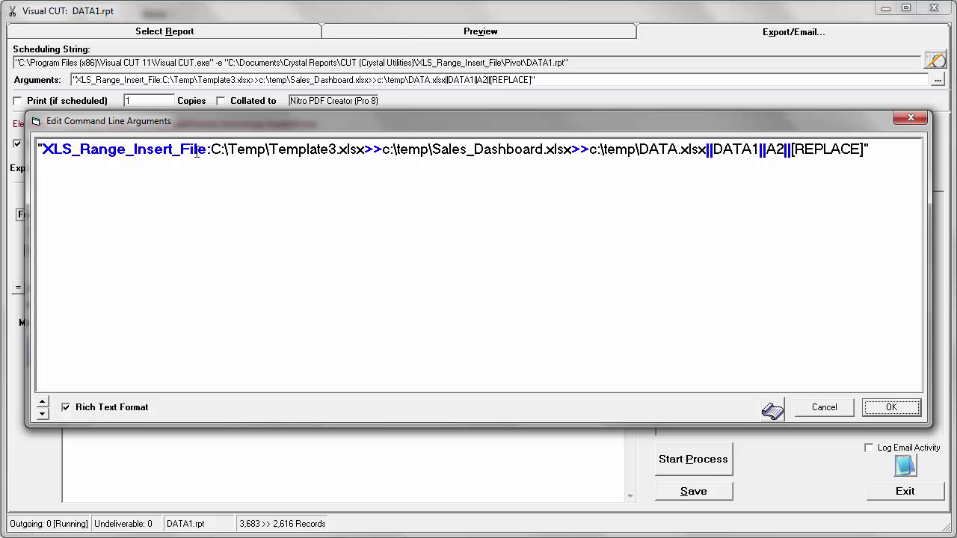
left_click_drag(212, 149, 366, 151)
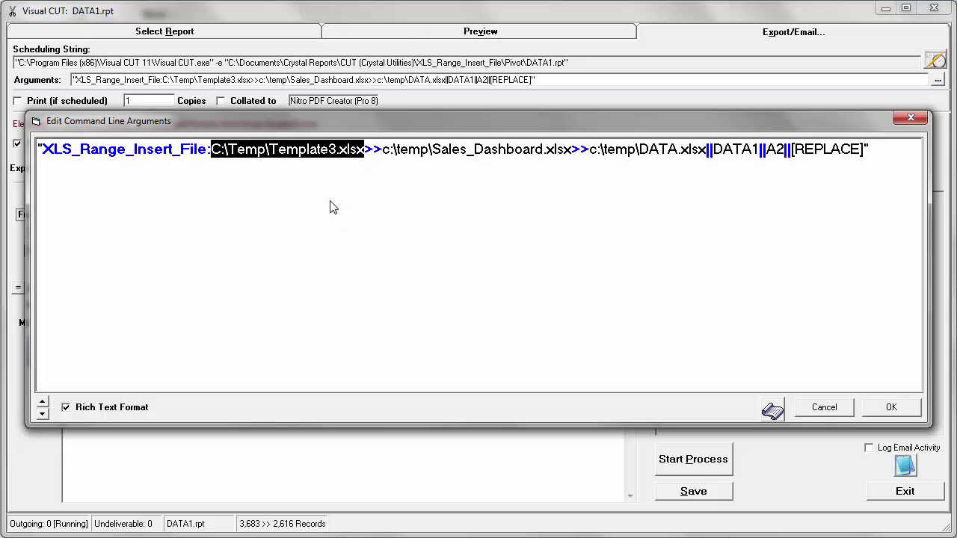
left_click_drag(382, 149, 573, 152)
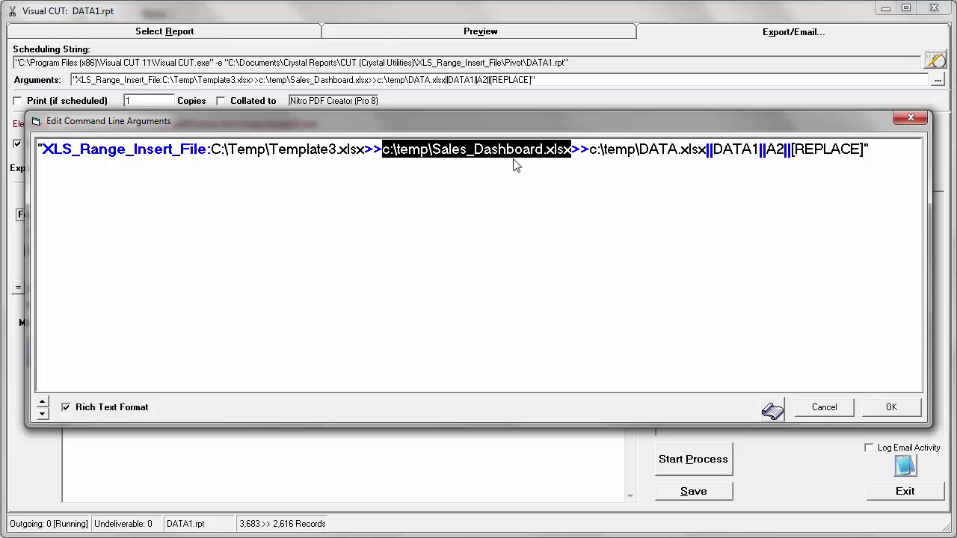
left_click_drag(590, 152, 707, 152)
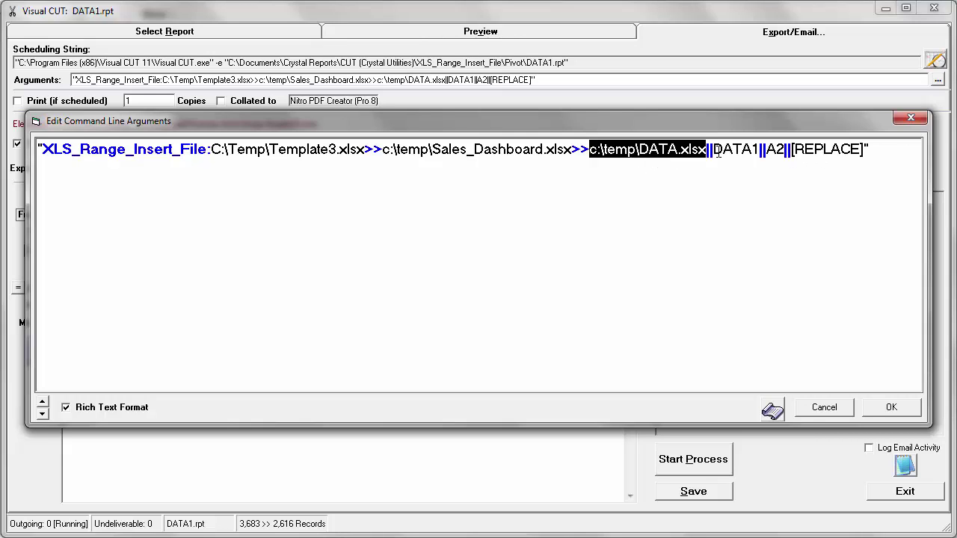
left_click_drag(717, 153, 753, 152)
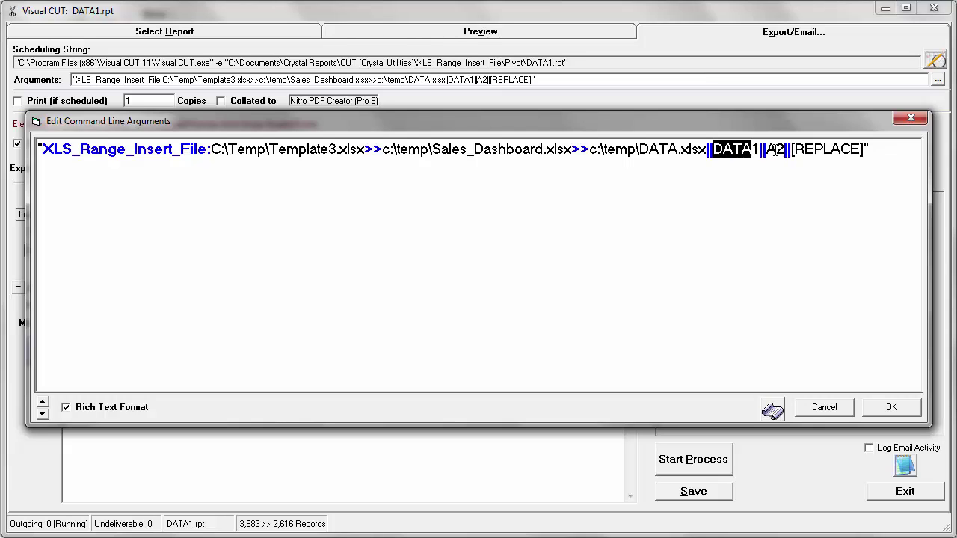
key("Escape")
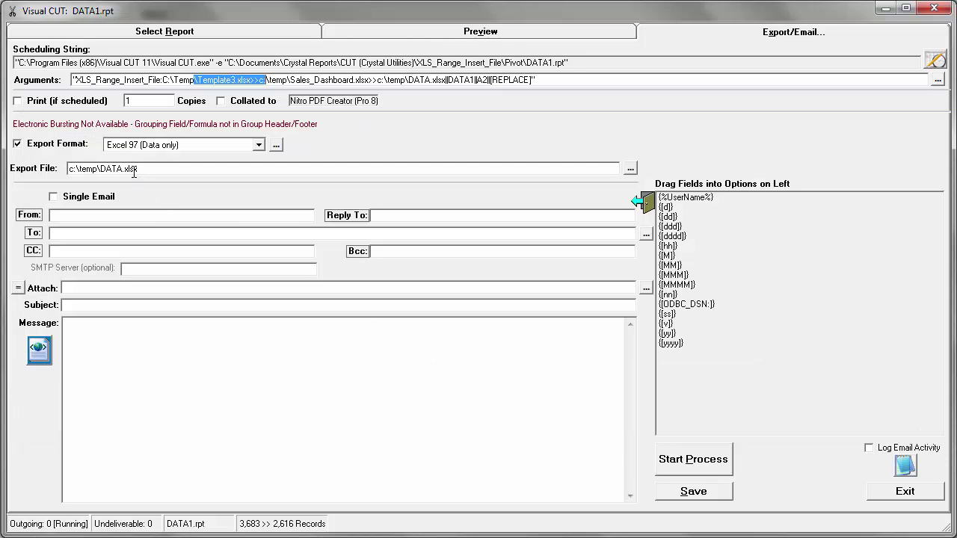
key("alt+Tab")
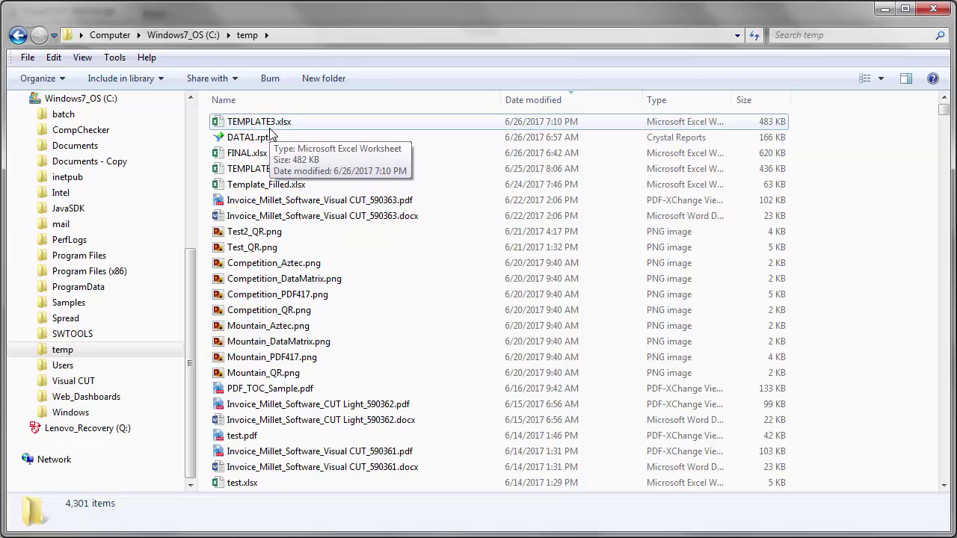
key("alt+Tab")
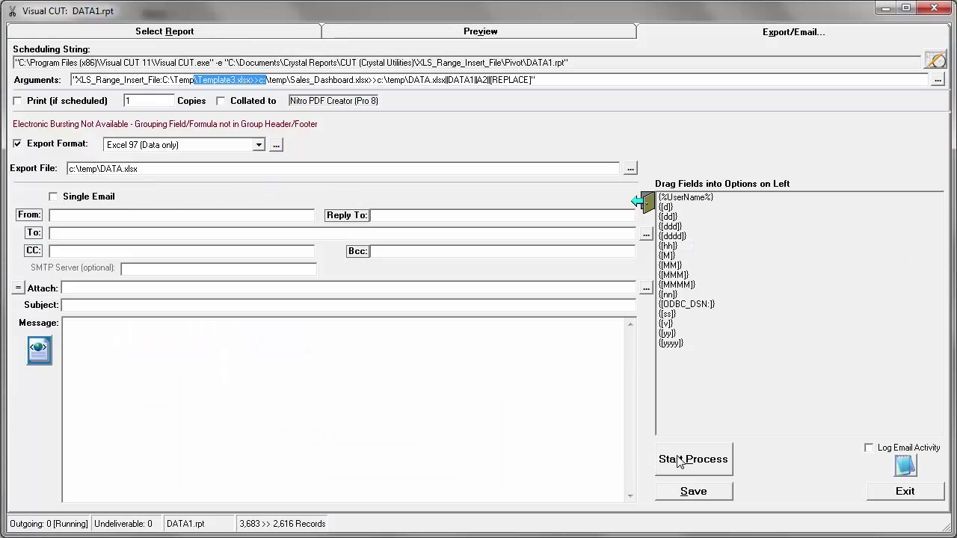
Step: Run the export into the dashboard template, then open the exported DATA.xlsx from c:\temp
left_click(666, 460)
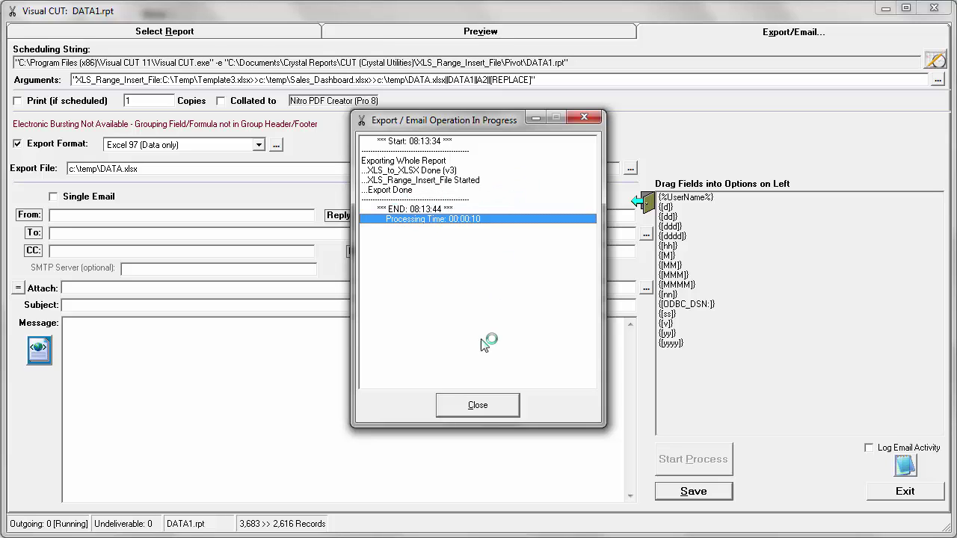
left_click(477, 404)
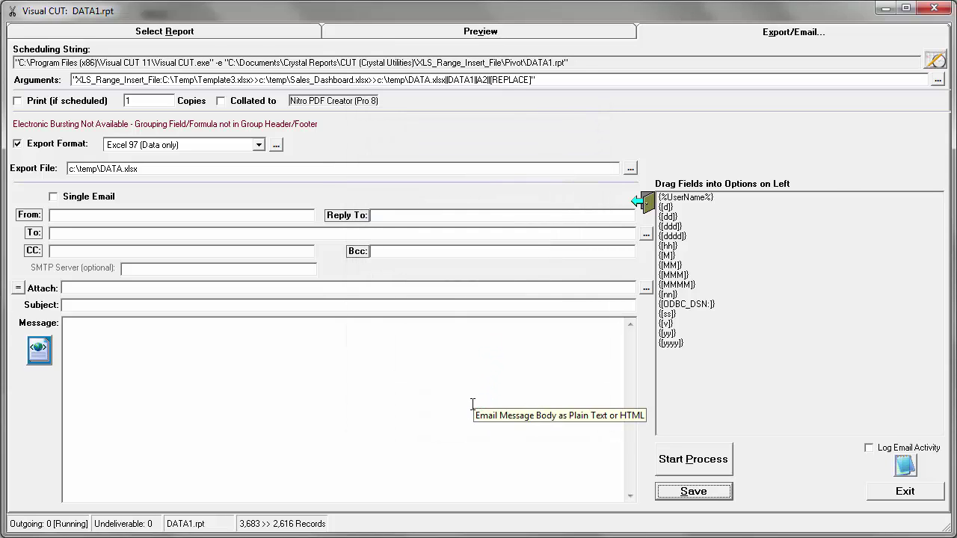
key("alt+Tab")
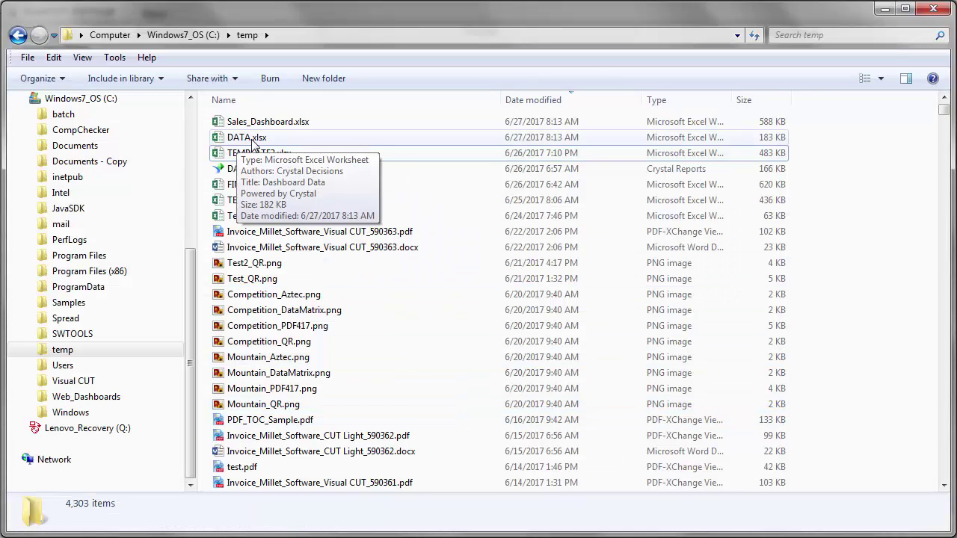
double_click(245, 141)
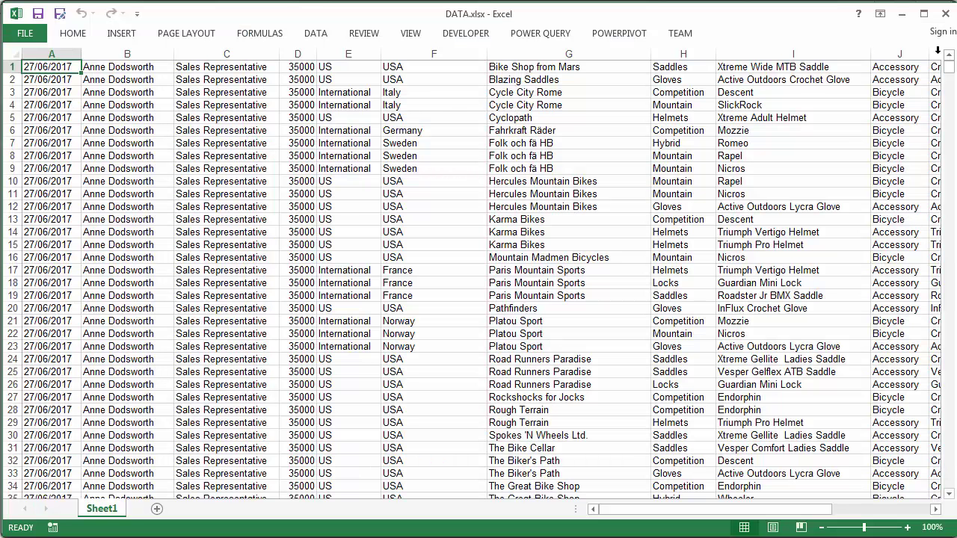
Step: Close DATA.xlsx, open Sales_Dashboard.xlsx, and review its DATA1 table and Top_Customers summary
left_click(946, 14)
double_click(240, 123)
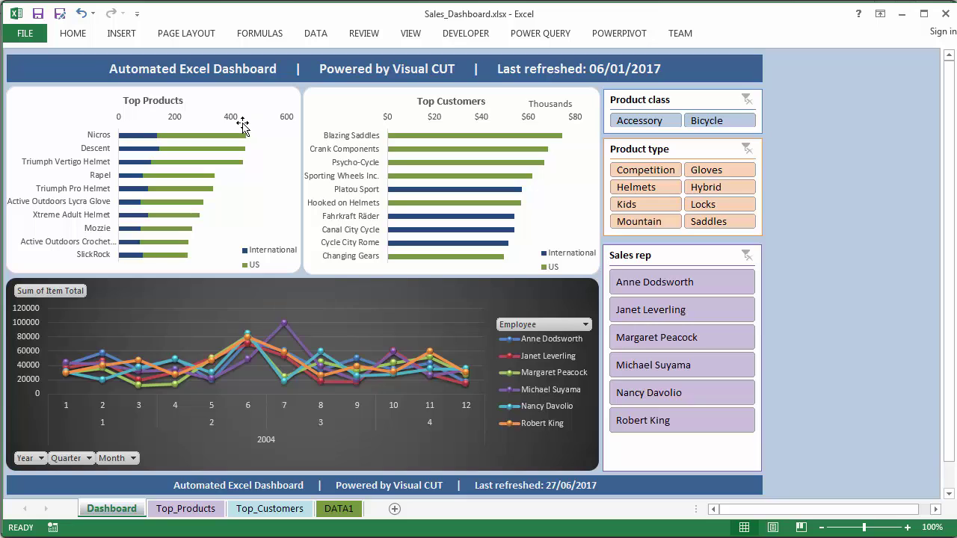
left_click(340, 509)
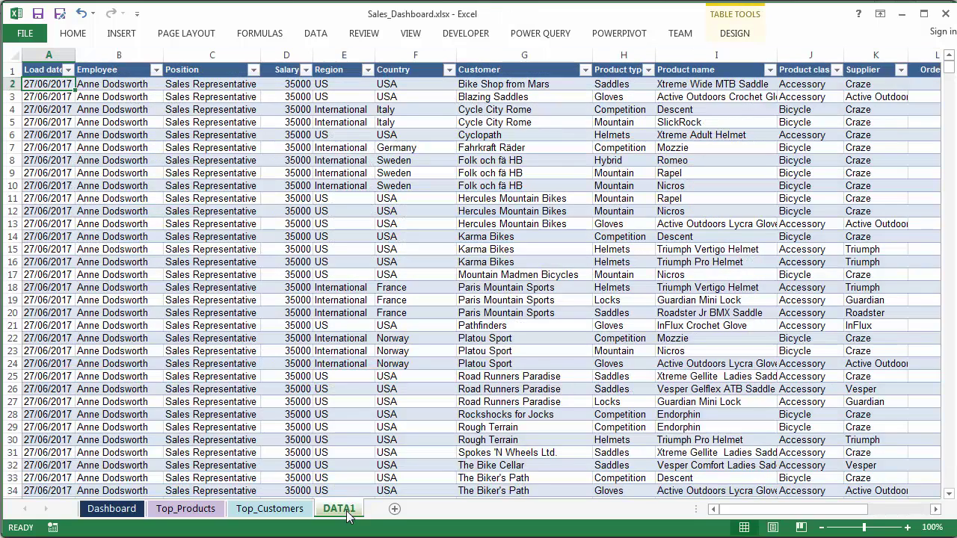
left_click(115, 123)
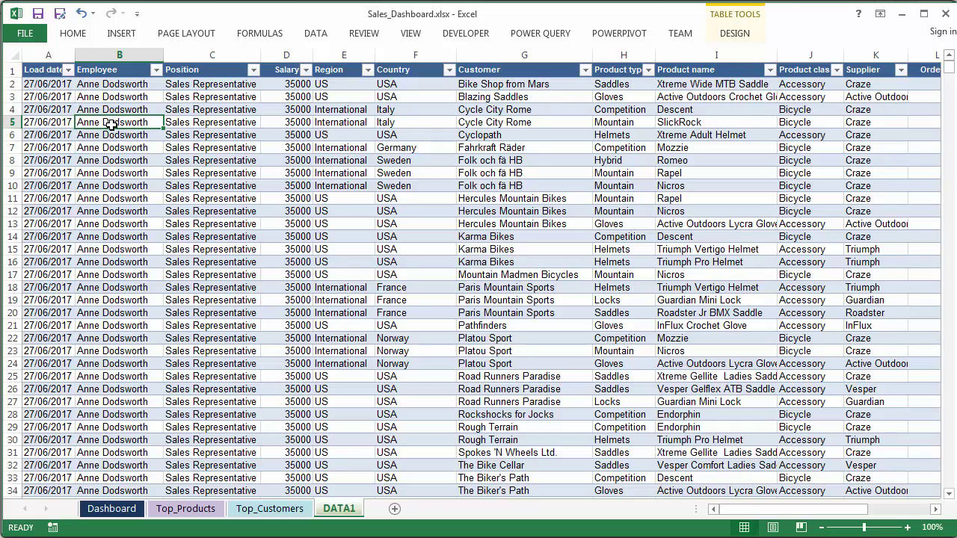
left_click(269, 509)
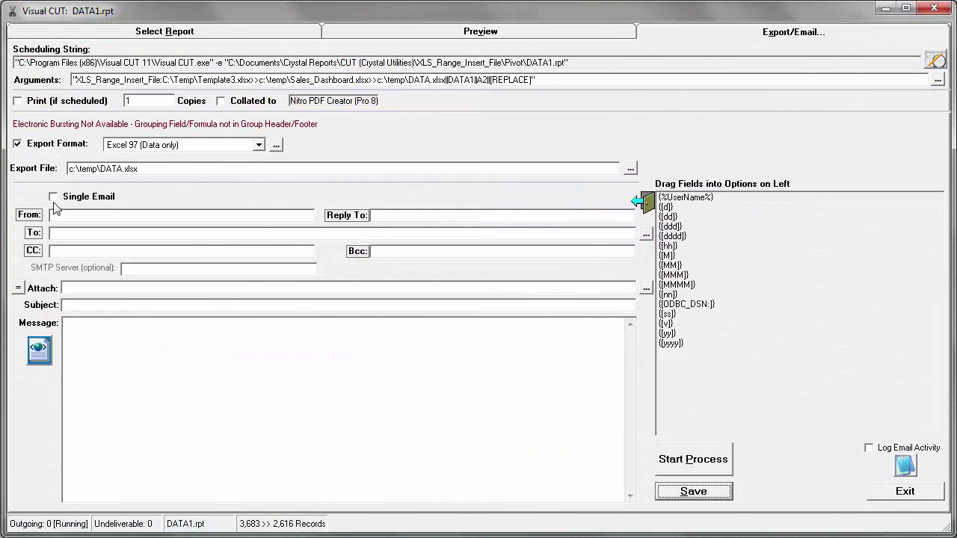
Step: Tick the Single Email option on the Export/Email tab
left_click(53, 197)
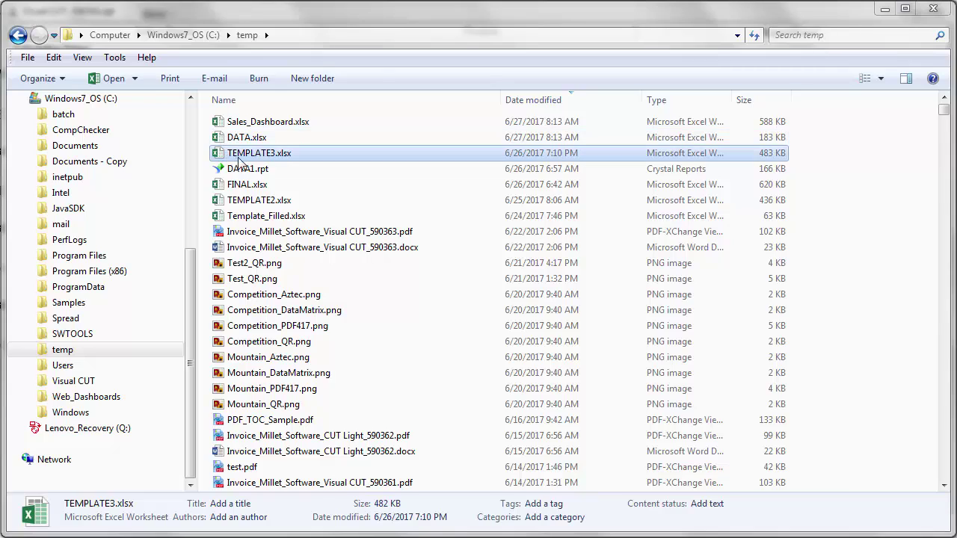
Step: Open TEMPLATE3.xlsx from the c:\temp folder in Excel
double_click(273, 156)
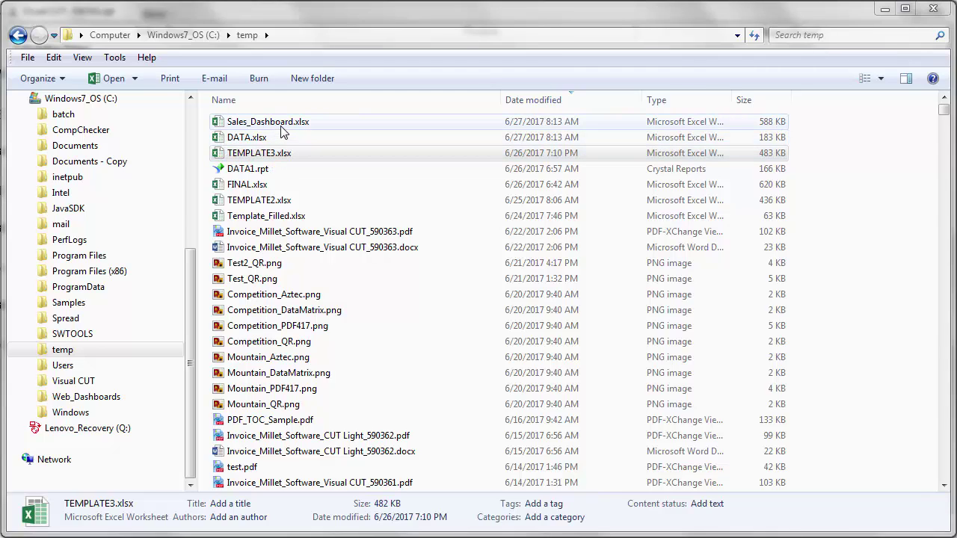
left_click(254, 154)
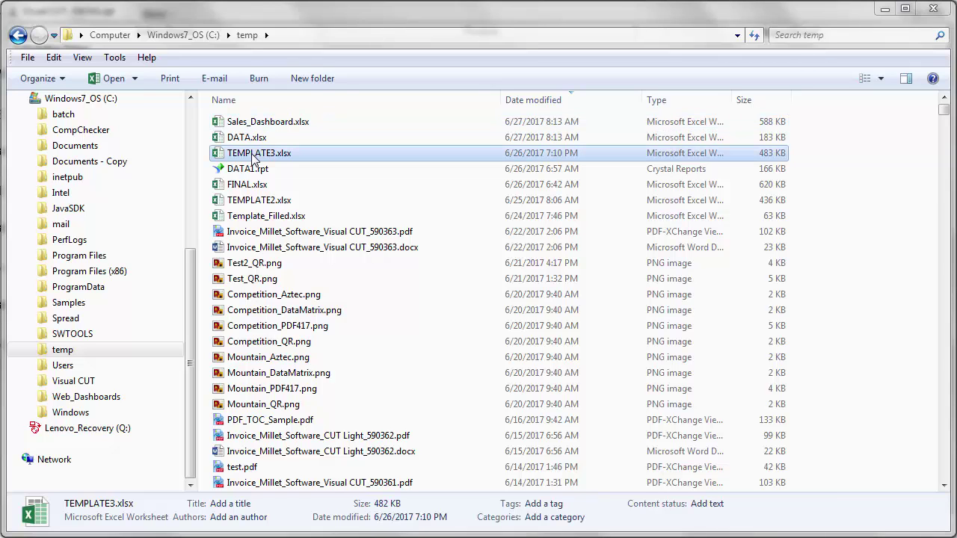
double_click(254, 155)
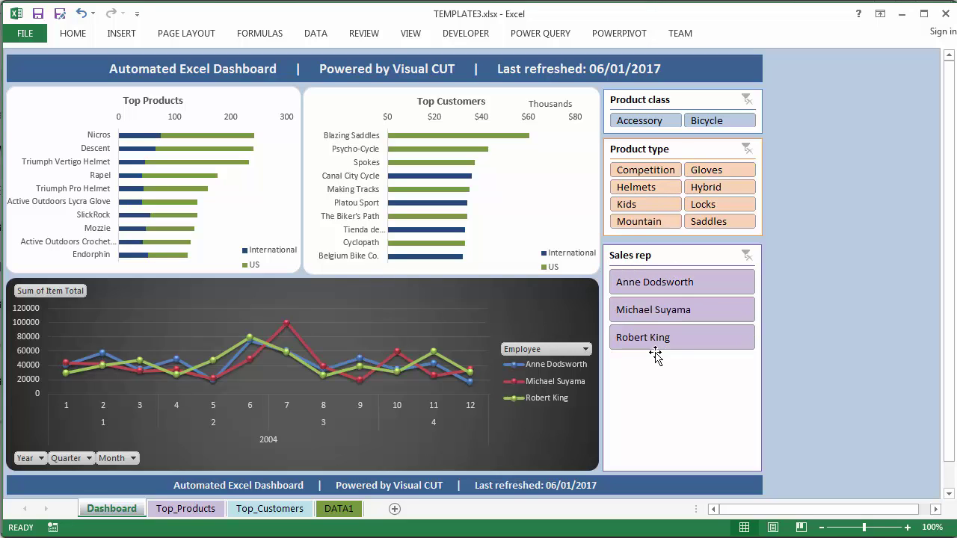
left_click(356, 512)
left_click(101, 120)
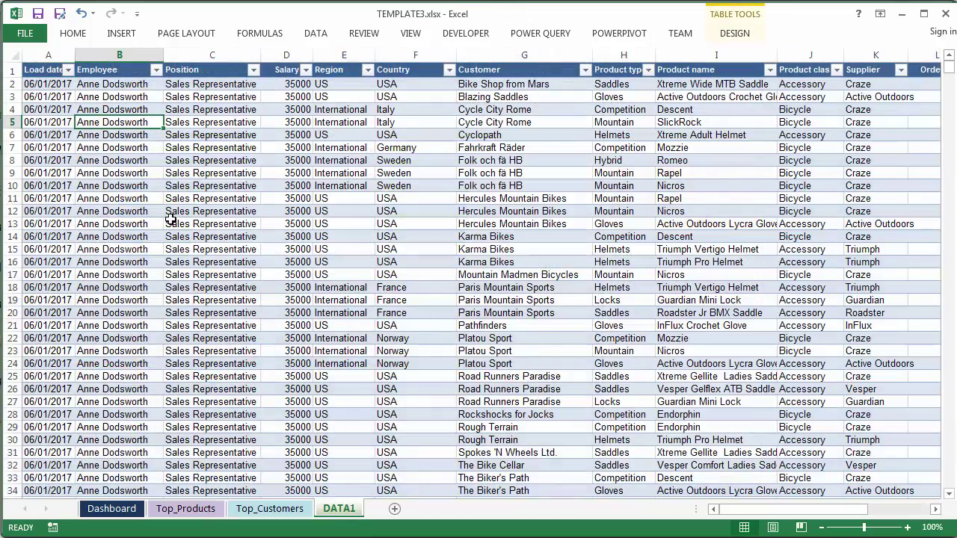
key("Page_Down")
key("Page_Down")
key("Page_Down")
key("Page_Down")
key("Page_Down")
key("Page_Down")
key("Page_Down")
key("Page_Down")
key("Page_Down")
key("Page_Down")
key("Page_Down")
key("Page_Down")
key("Page_Down")
key("Page_Down")
key("Page_Down")
key("Page_Down")
key("Page_Down")
key("Page_Down")
key("Page_Down")
key("Page_Down")
key("Page_Down")
key("Page_Down")
key("Page_Down")
key("Page_Down")
key("Page_Down")
key("Page_Down")
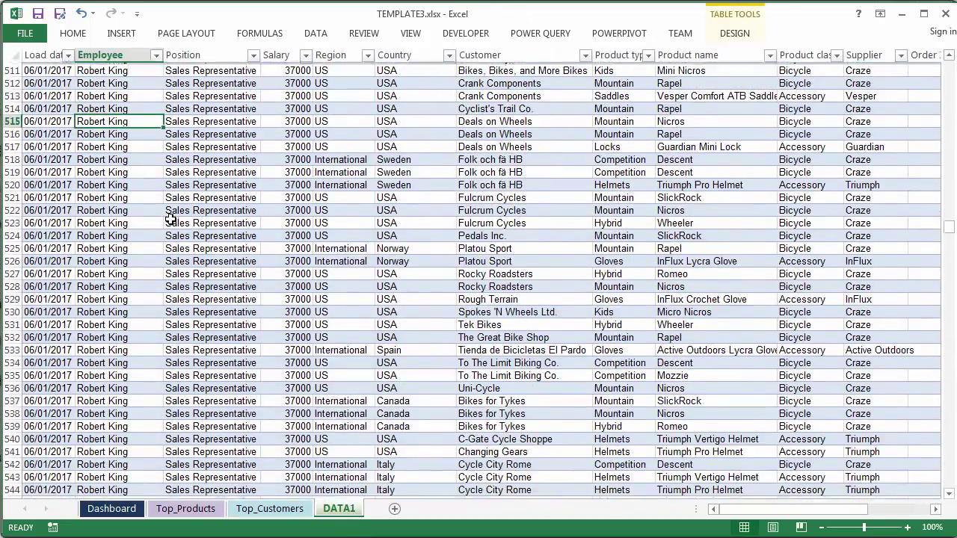
key("Page_Down")
key("Page_Down")
key("Page_Down")
key("Page_Down")
key("Page_Down")
key("Page_Down")
key("Page_Down")
key("Page_Down")
key("Page_Down")
key("Page_Down")
key("Page_Down")
key("Page_Down")
key("Page_Down")
key("Page_Down")
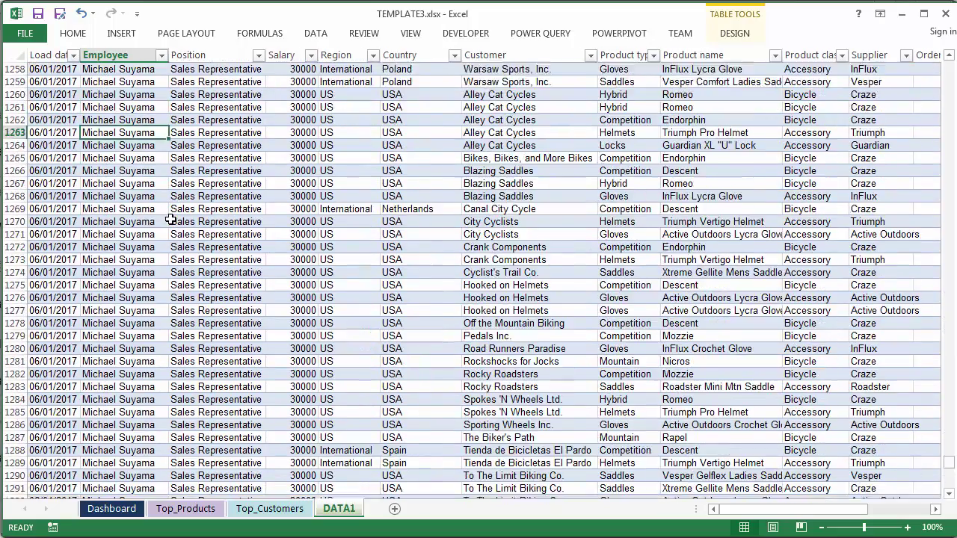
key("Page_Up")
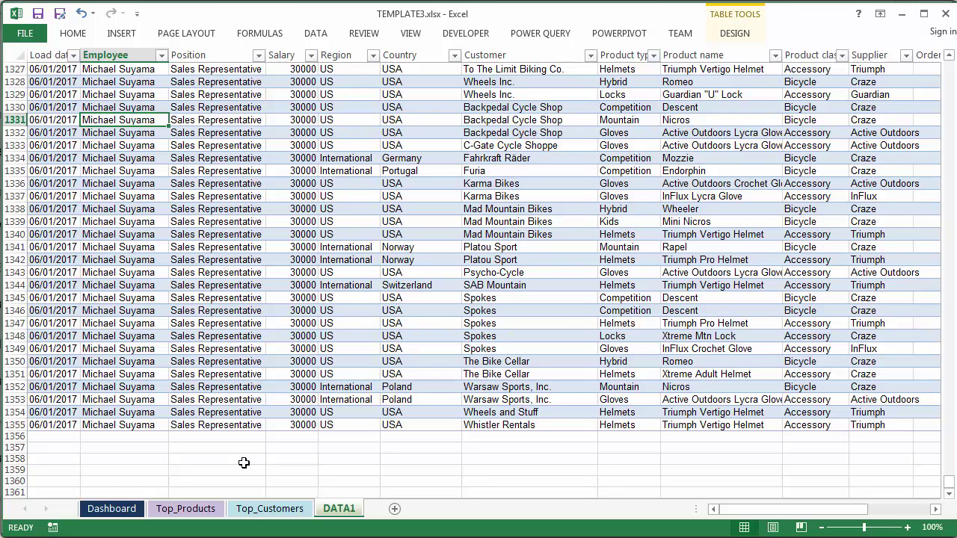
left_click(113, 508)
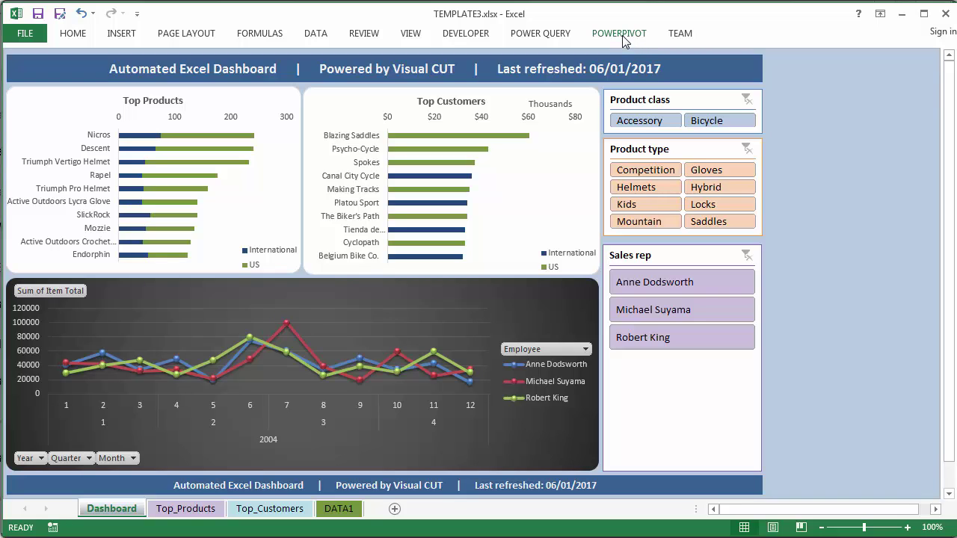
Step: From the DATA1 sheet, open the PowerPivot data model and scroll to its Year, Month and Quarter columns
left_click(341, 509)
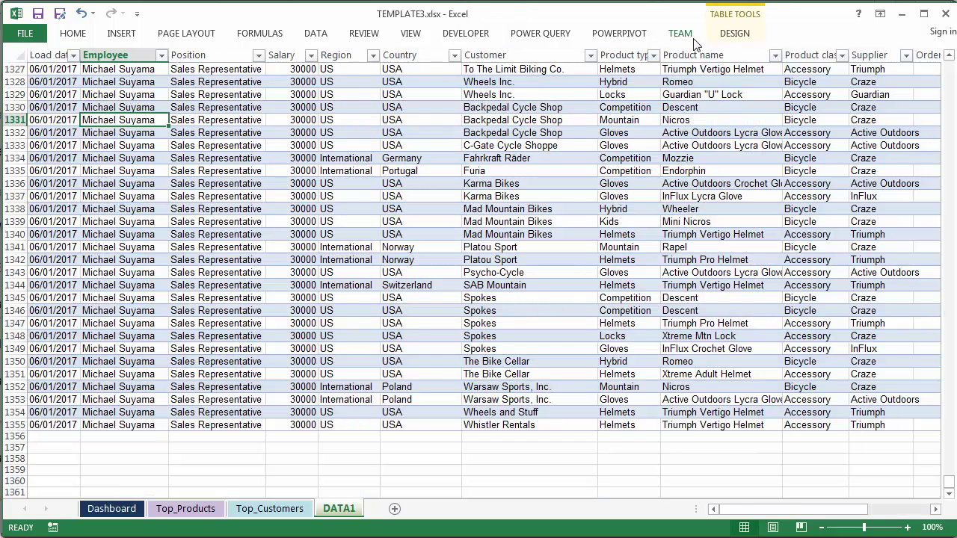
left_click(619, 38)
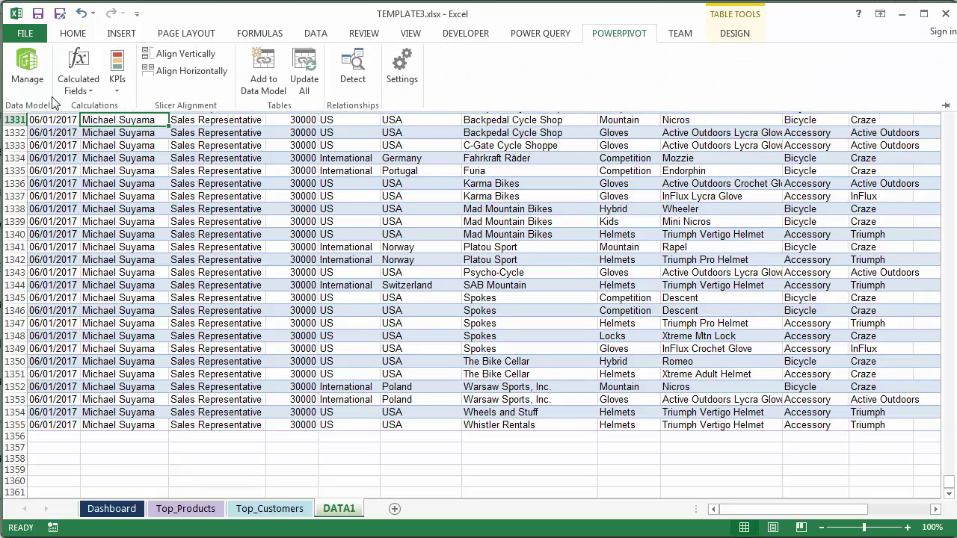
left_click(26, 73)
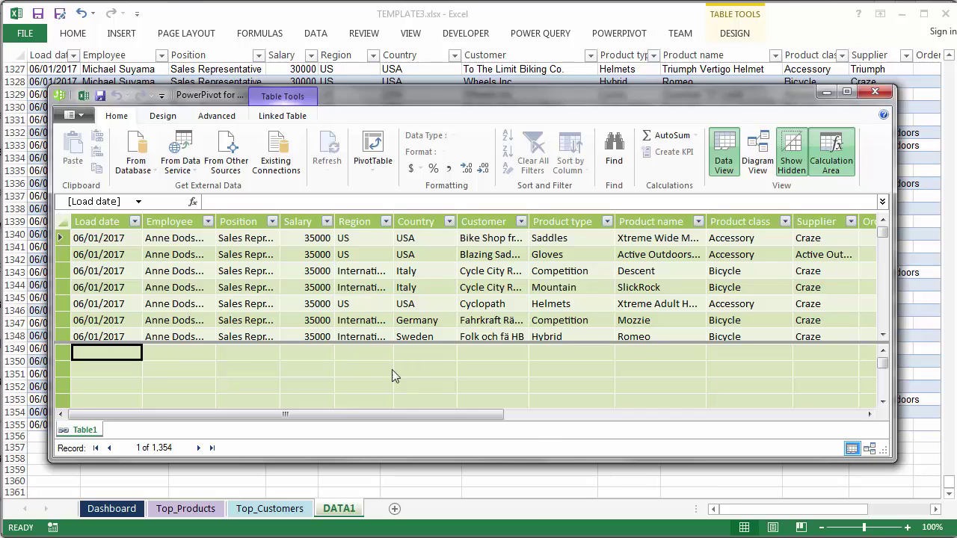
left_click_drag(484, 413, 860, 419)
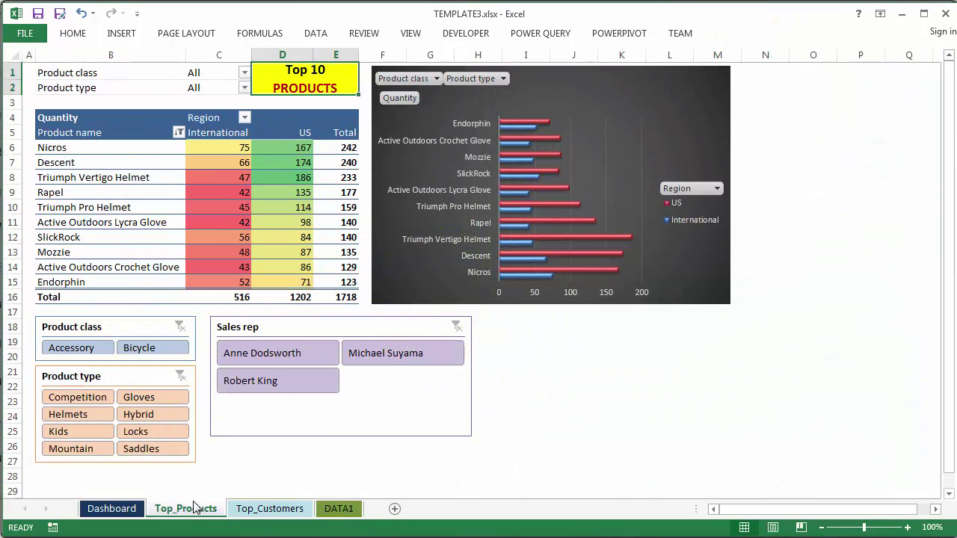
Step: Select a cell in the Top 10 products pivot to show its PivotTable Fields pane
left_click(222, 180)
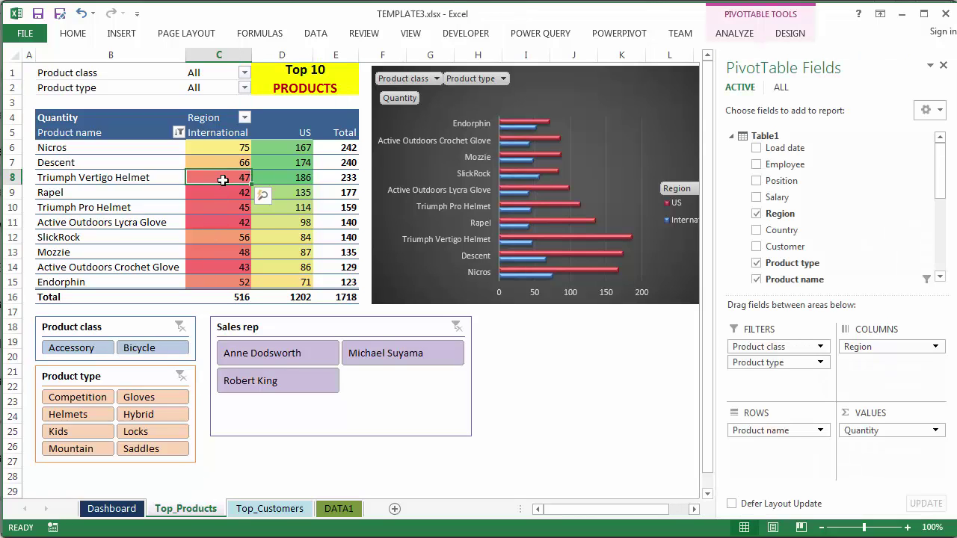